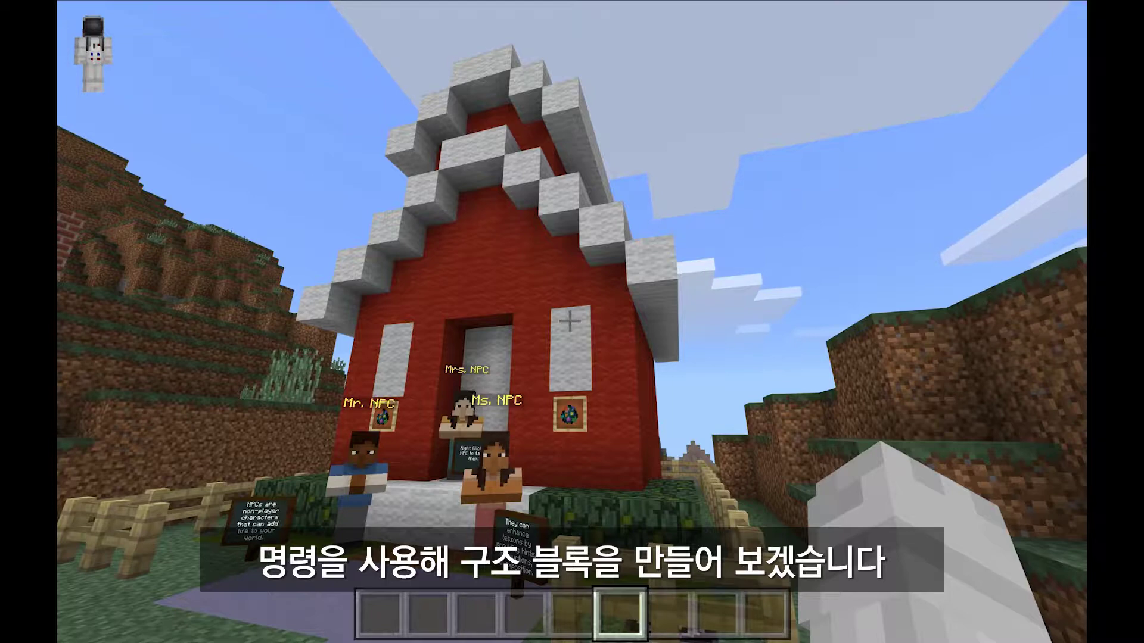
- Give your own player five structure blocks with the /give command, using the item name structure_block
{"action": "key", "text": "slash"}
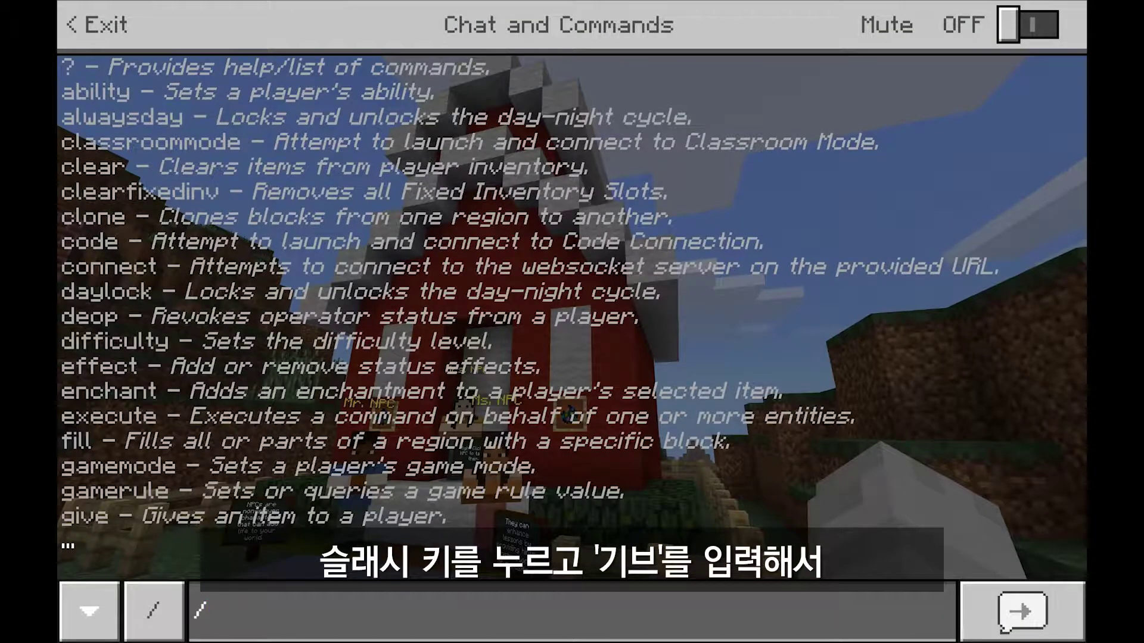
{"action": "type", "text": "g"}
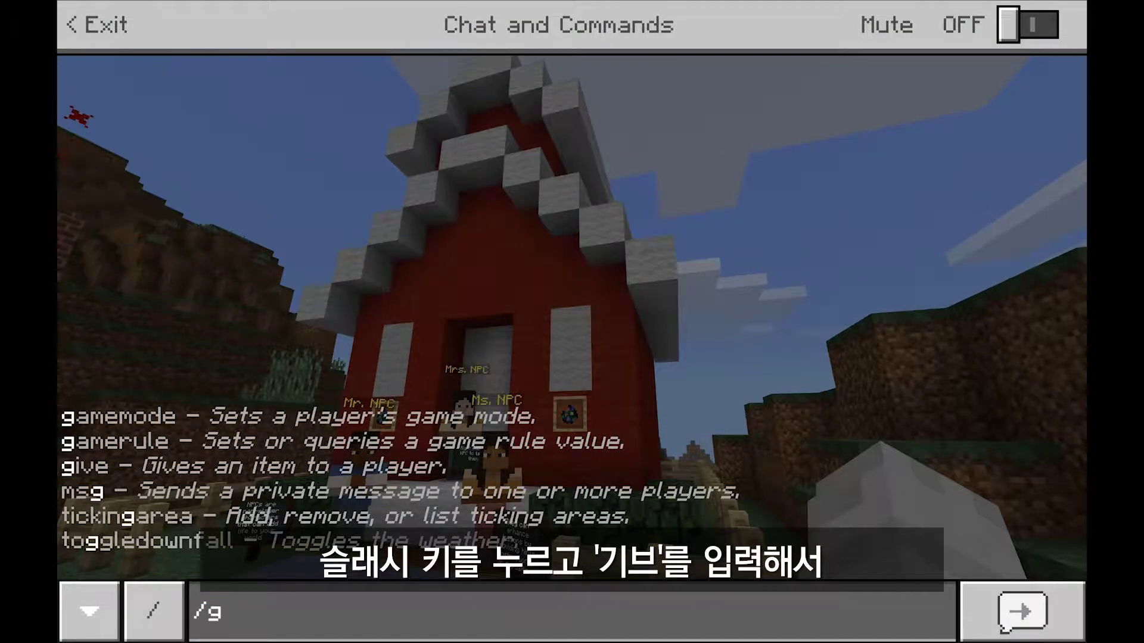
{"action": "type", "text": "ive"}
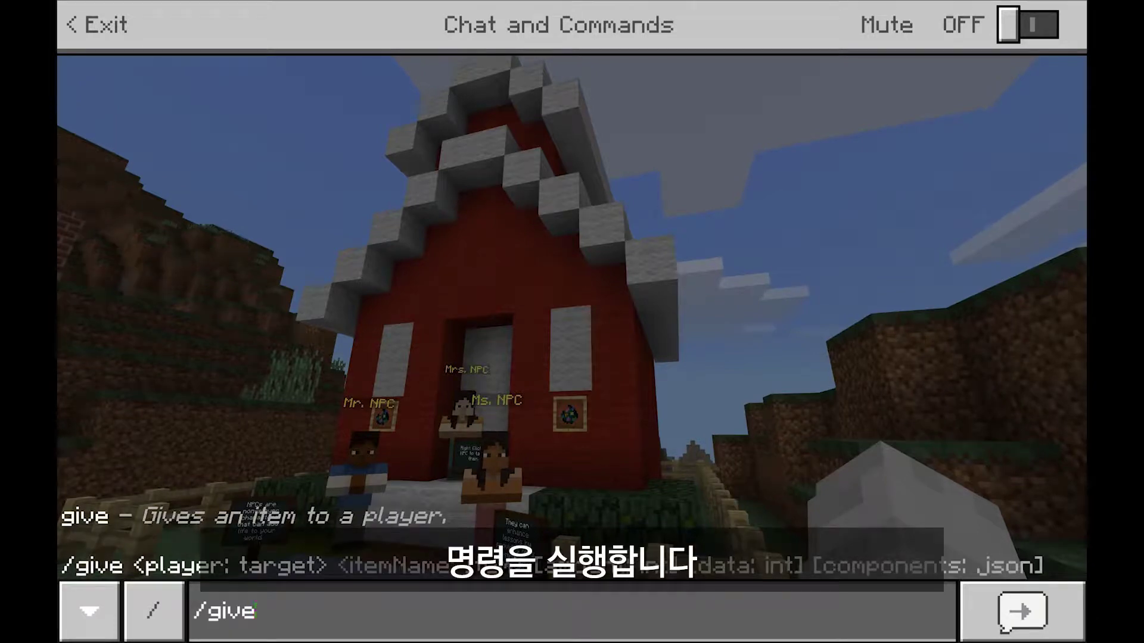
{"action": "type", "text": " N"}
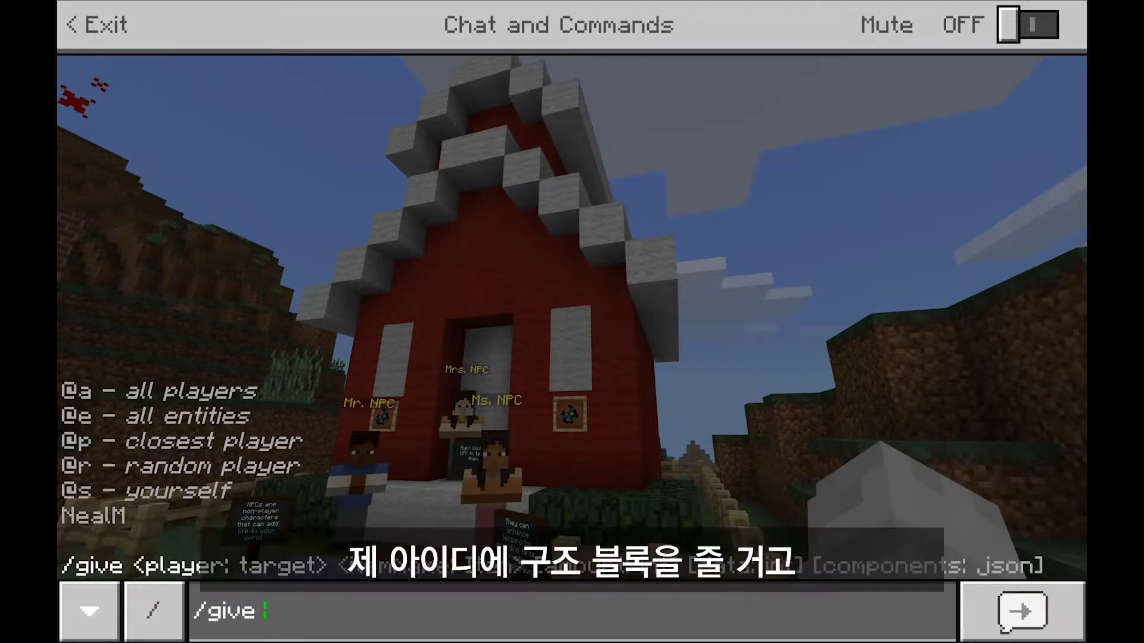
{"action": "type", "text": "eal"}
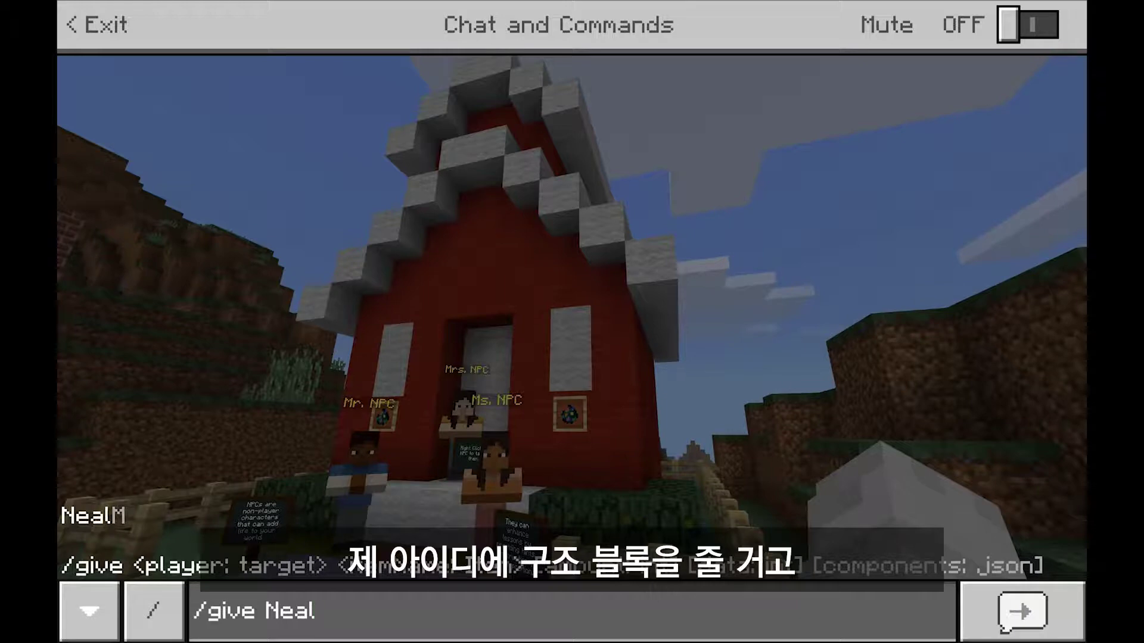
{"action": "type", "text": "M stru"}
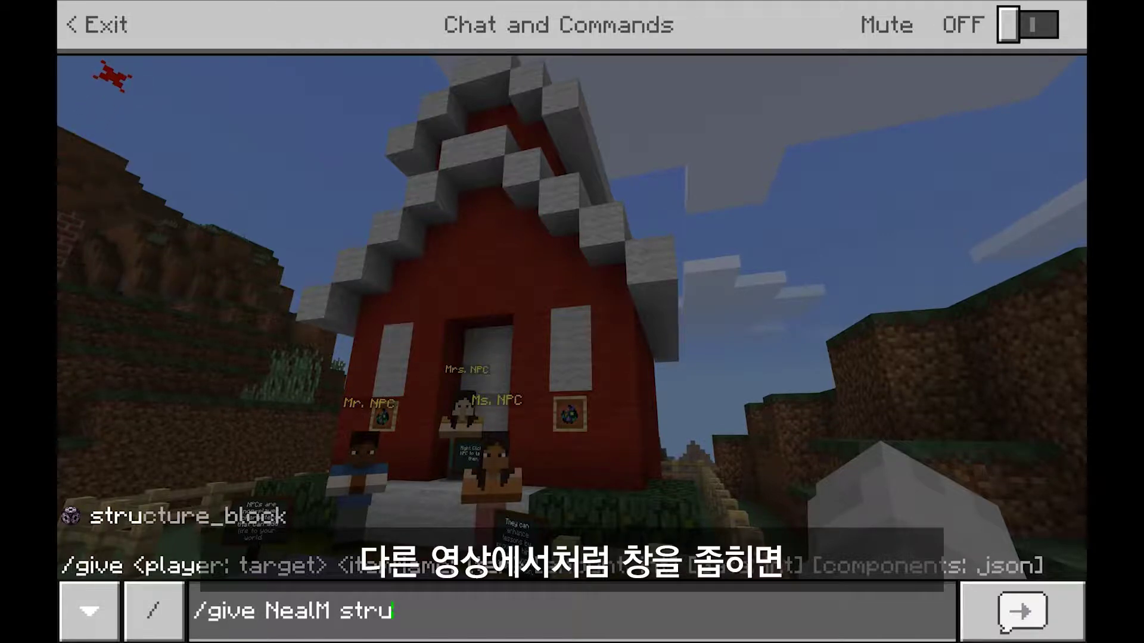
{"action": "key", "text": "Tab"}
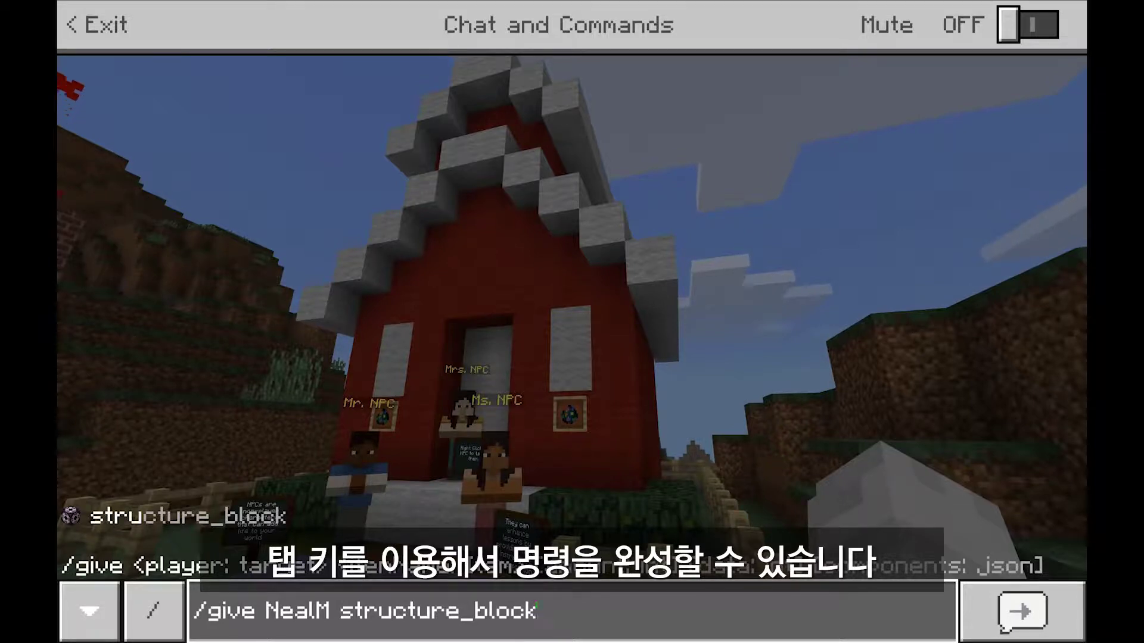
{"action": "type", "text": "5"}
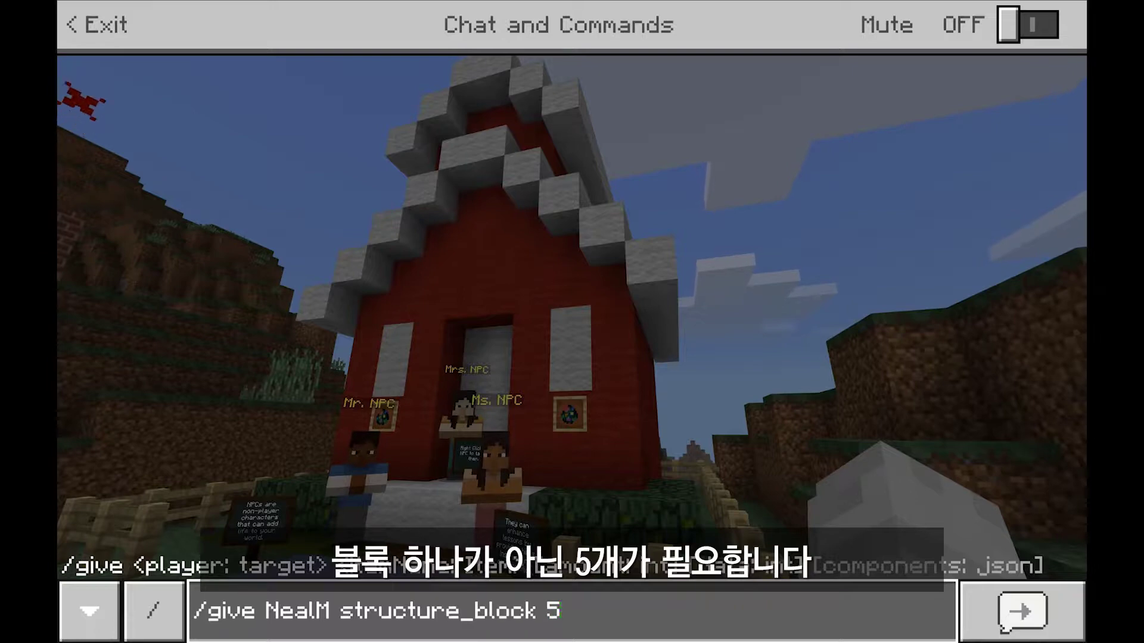
{"action": "key", "text": "Return"}
- Walk with an empty hand to the structure block in the ground beside the schoolhouse and open its settings
{"action": "key", "text": "1"}
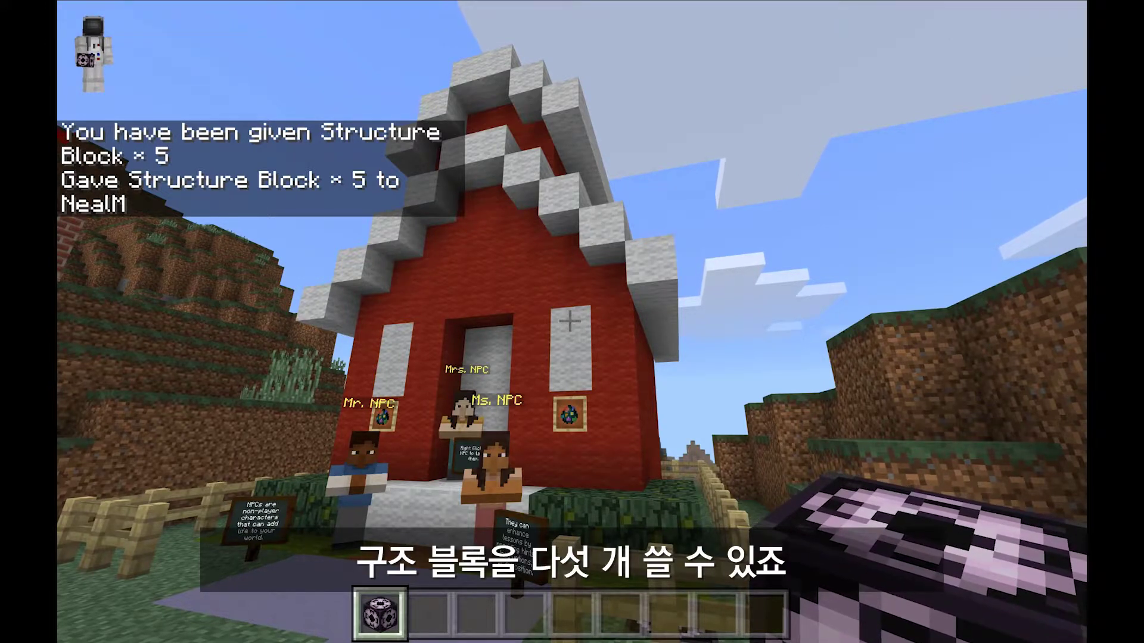
{"action": "key", "text": "2"}
{"action": "key", "text": "w"}
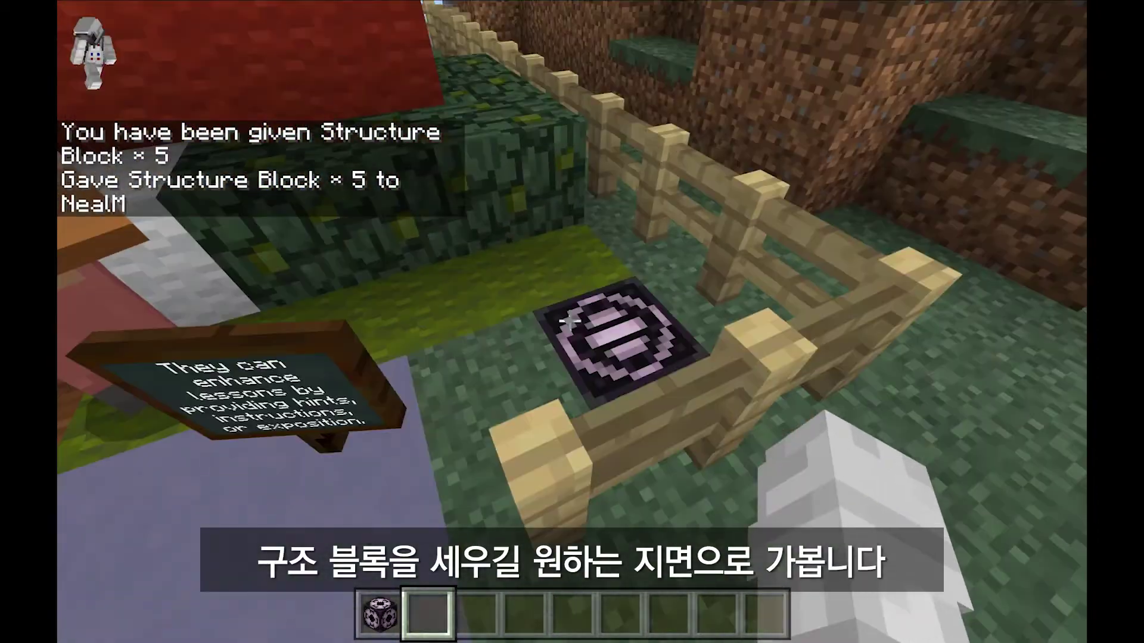
{"action": "key", "text": "w"}
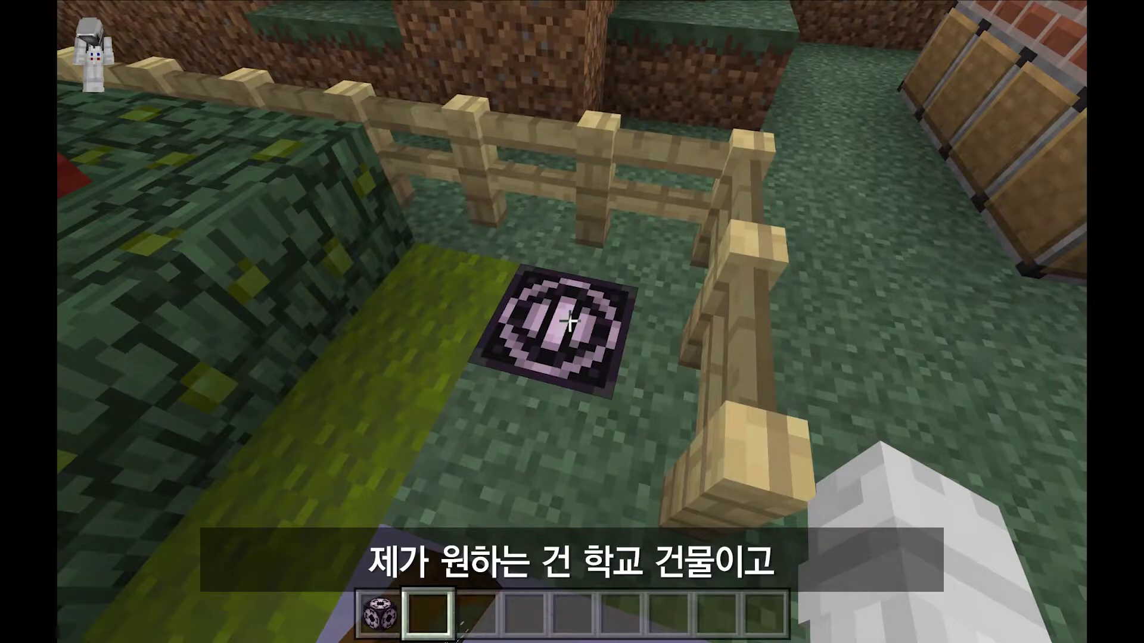
{"action": "key", "text": "s"}
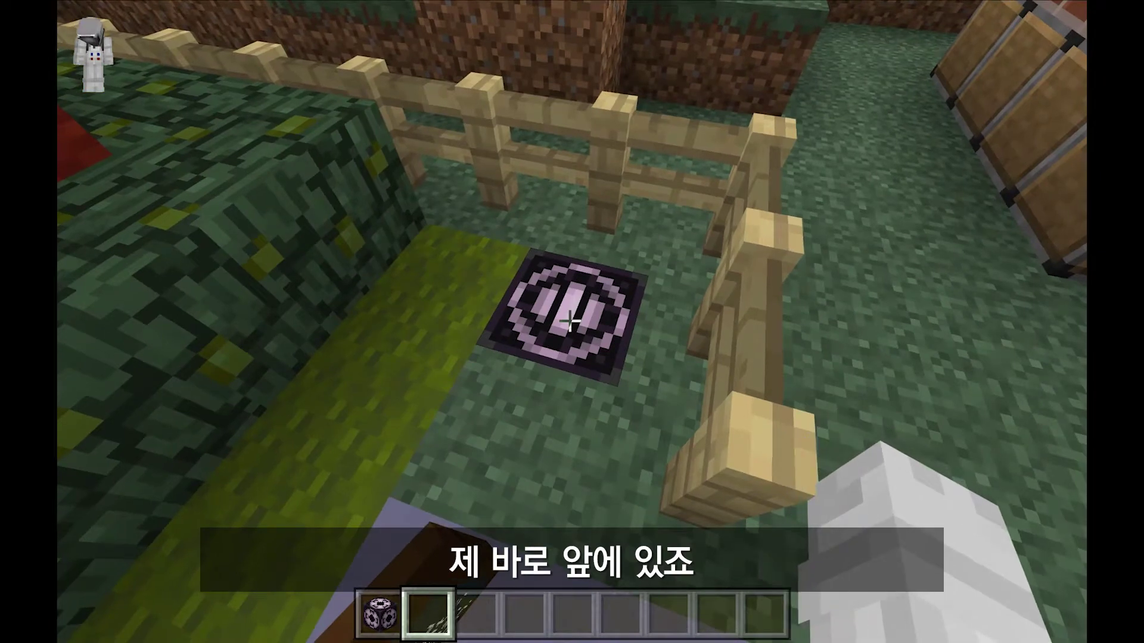
{"action": "right_click", "coordinate": [570, 322]}
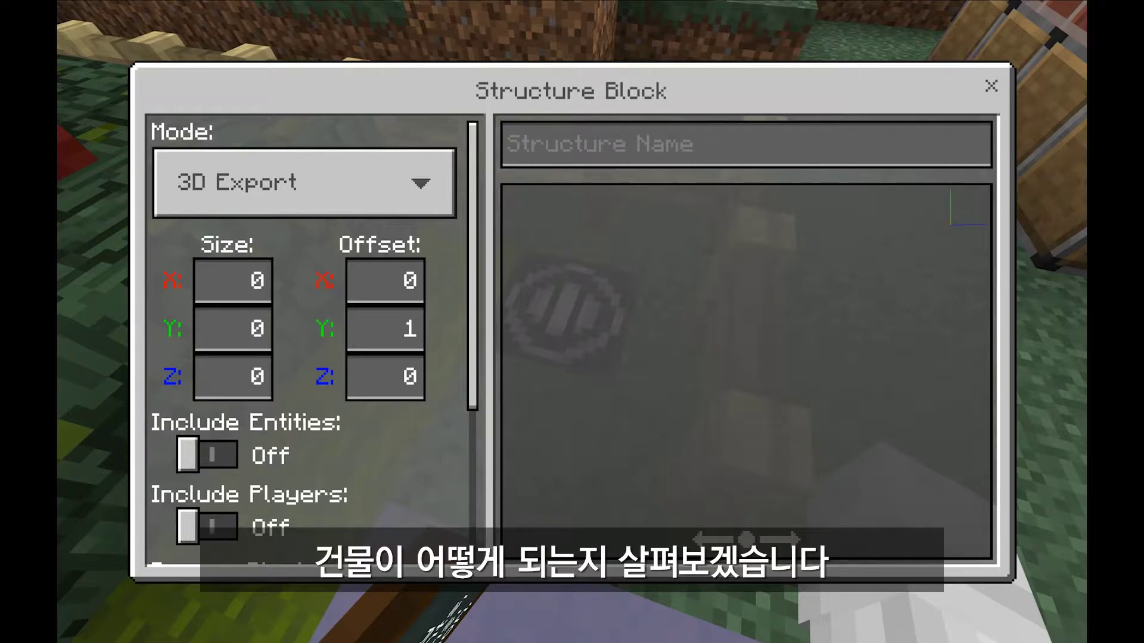
- Set the structure block's X, Z and Y sizes to 20 each
{"action": "left_click", "coordinate": [233, 280]}
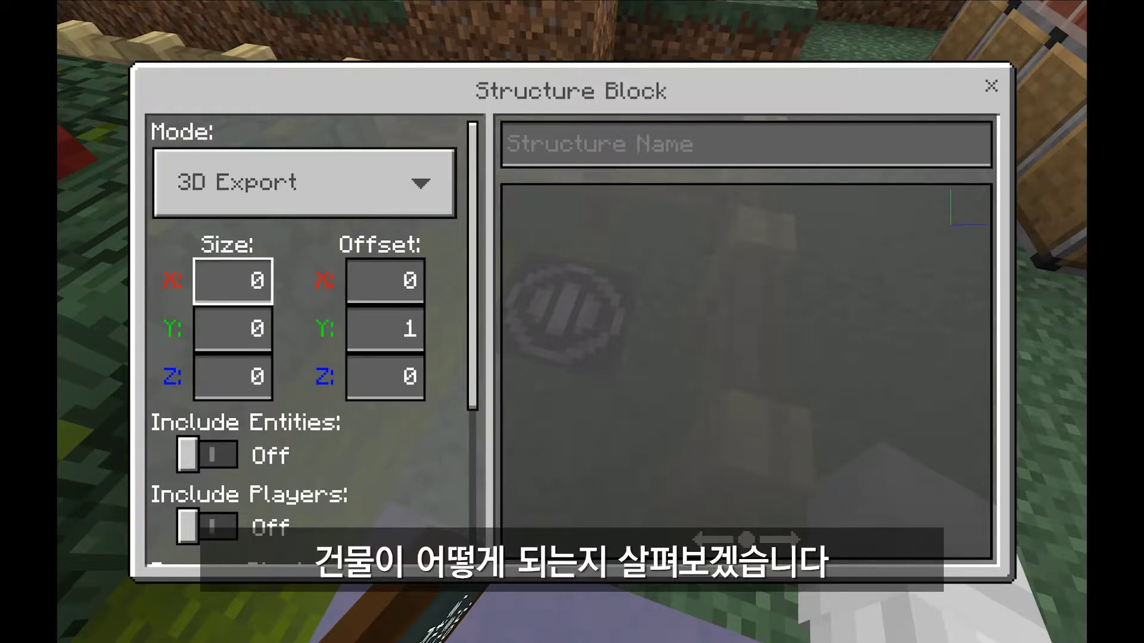
{"action": "key", "text": "BackSpace"}
{"action": "type", "text": "20"}
{"action": "left_click", "coordinate": [233, 377]}
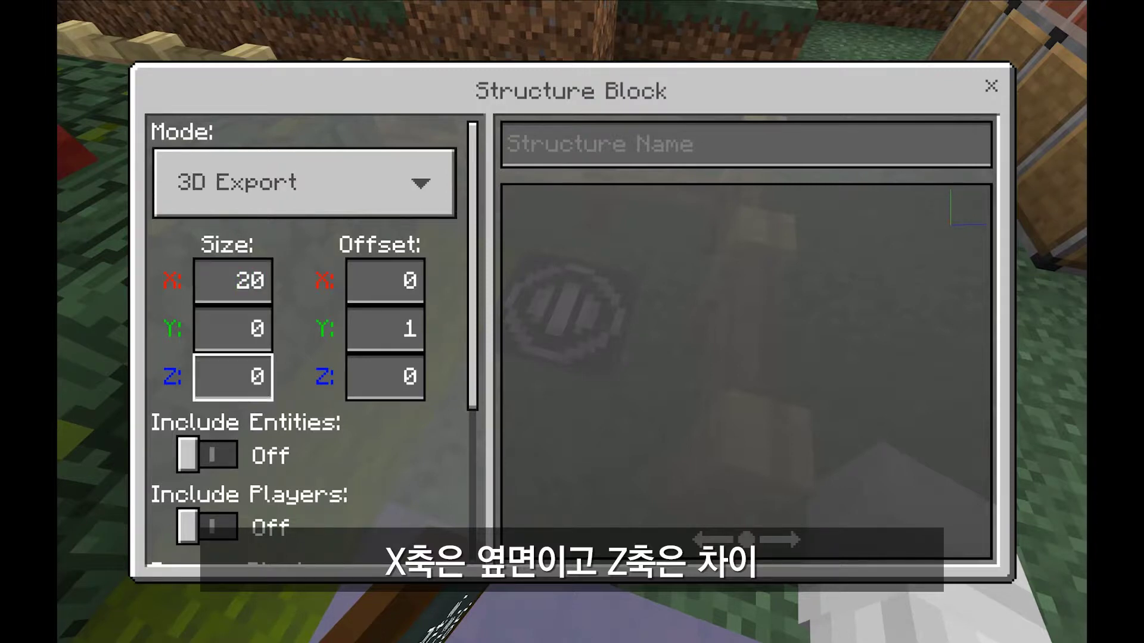
{"action": "key", "text": "BackSpace"}
{"action": "type", "text": "20"}
{"action": "left_click", "coordinate": [233, 329]}
{"action": "key", "text": "BackSpace"}
{"action": "type", "text": "20"}
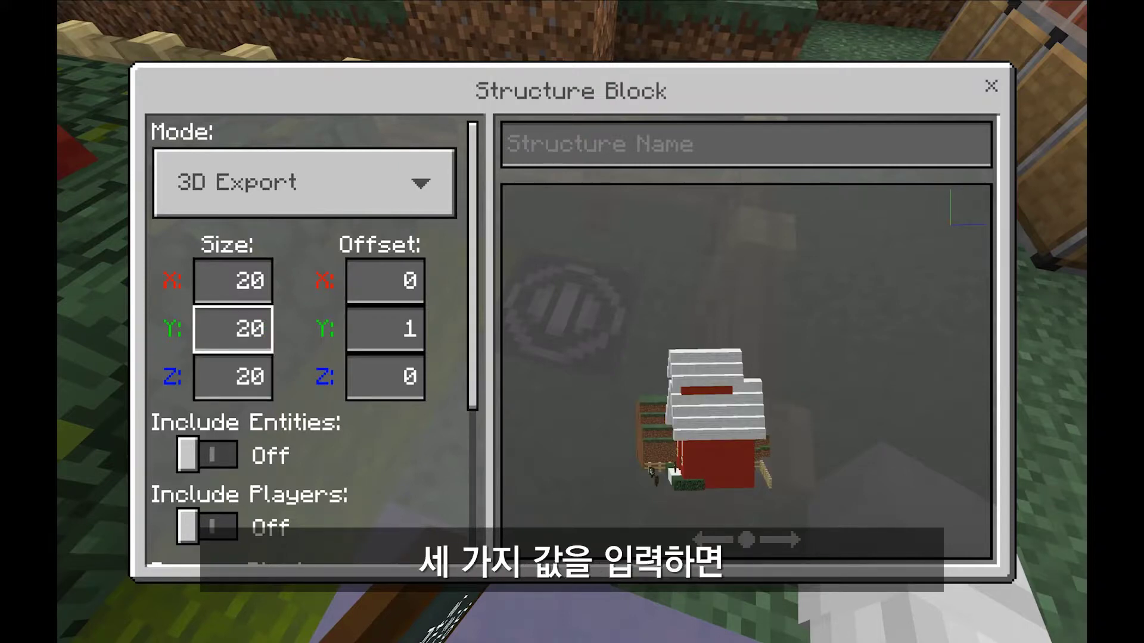
- Set the export area's Z and X sizes to 10 to cut away the surrounding terrain
{"action": "left_click_drag", "start_coordinate": [703, 417], "coordinate": [811, 361]}
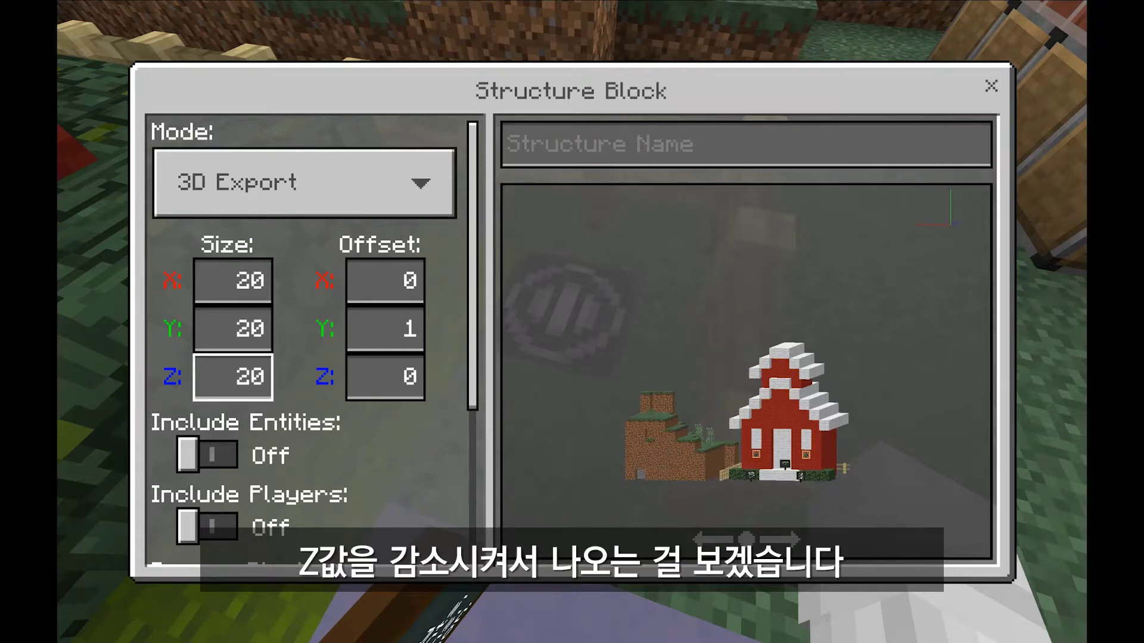
{"action": "key", "text": "BackSpace"}
{"action": "key", "text": "BackSpace"}
{"action": "type", "text": "10"}
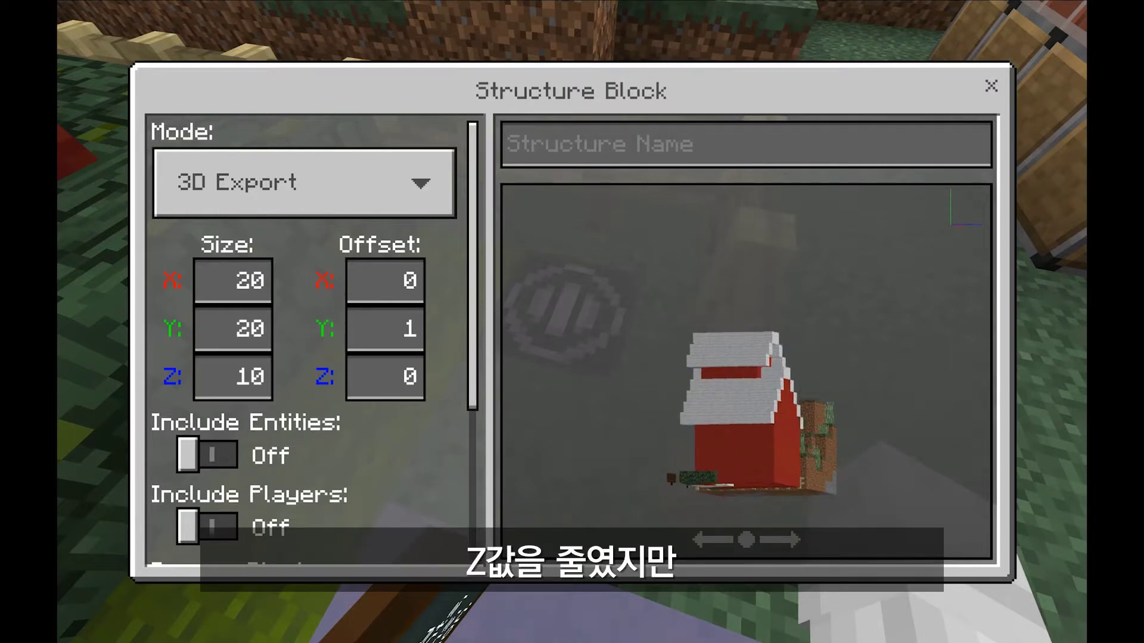
{"action": "left_click", "coordinate": [233, 280]}
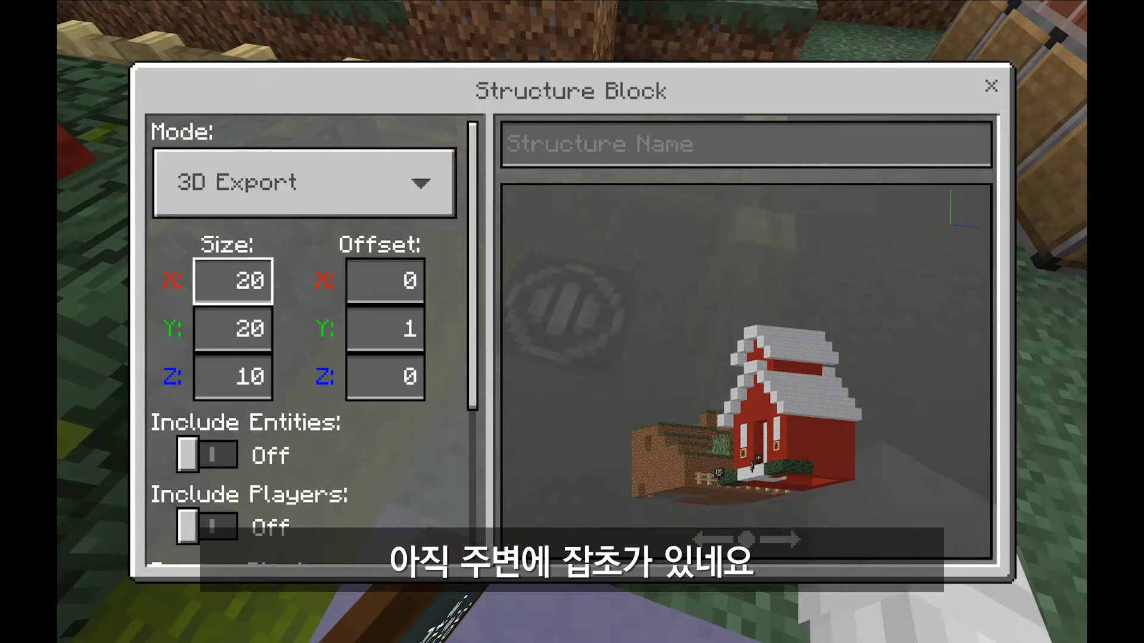
{"action": "key", "text": "BackSpace"}
{"action": "key", "text": "BackSpace"}
{"action": "type", "text": "10"}
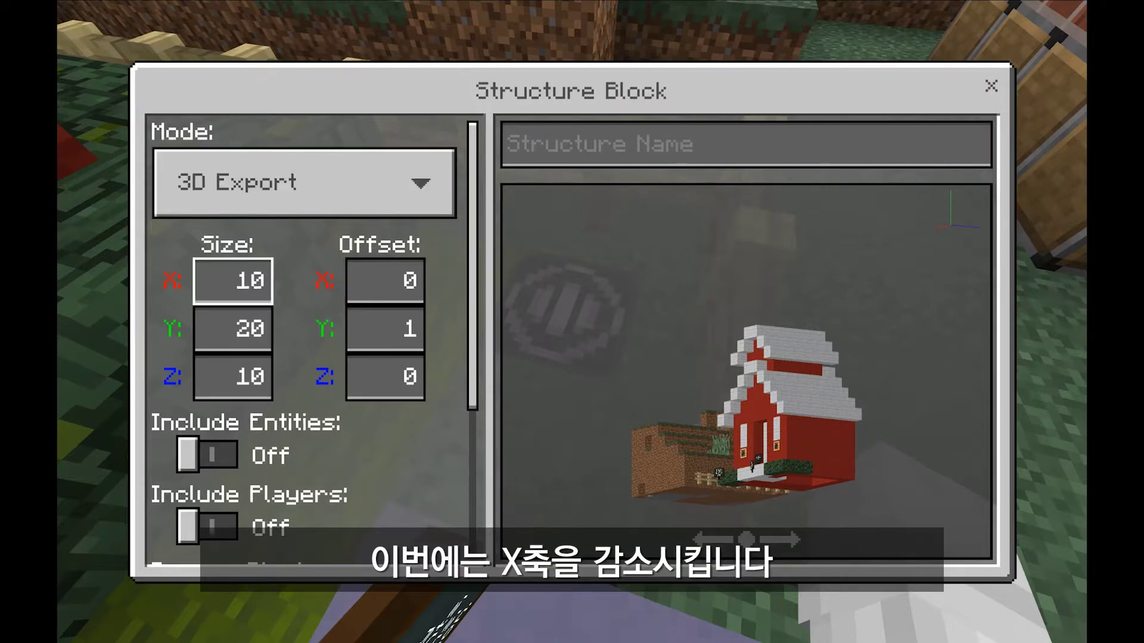
{"action": "left_click_drag", "start_coordinate": [715, 418], "coordinate": [781, 417]}
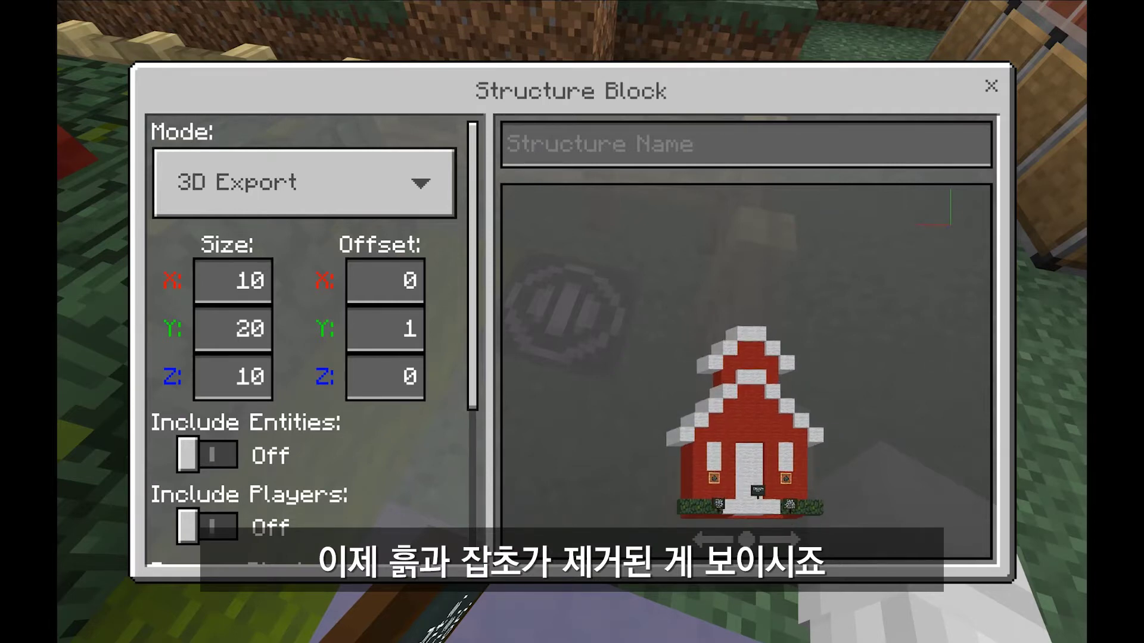
- Try a Y size of 10 for the export area and check the roof in the preview
{"action": "left_click", "coordinate": [233, 330]}
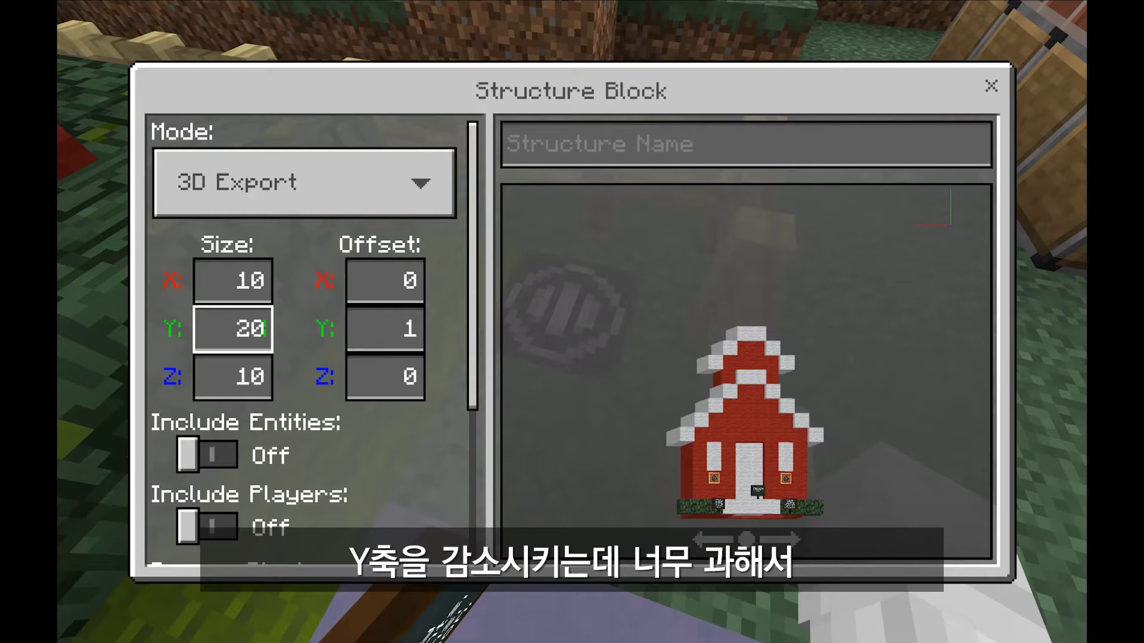
{"action": "key", "text": "BackSpace"}
{"action": "key", "text": "BackSpace"}
{"action": "type", "text": "10"}
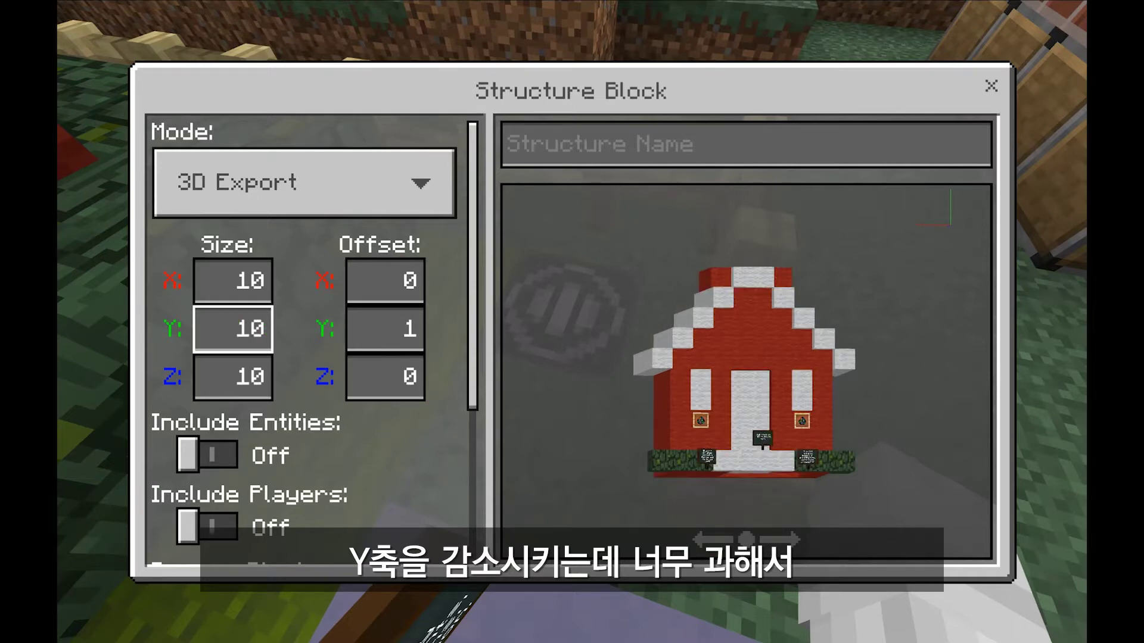
{"action": "mouse_move", "coordinate": [745, 370]}
{"action": "left_mouse_down"}
{"action": "mouse_move", "coordinate": [780, 441]}
{"action": "mouse_move", "coordinate": [727, 382]}
{"action": "mouse_move", "coordinate": [726, 363]}
{"action": "left_mouse_up"}
- Set the export area's Y size to 15 to include the whole roof
{"action": "left_click", "coordinate": [232, 329]}
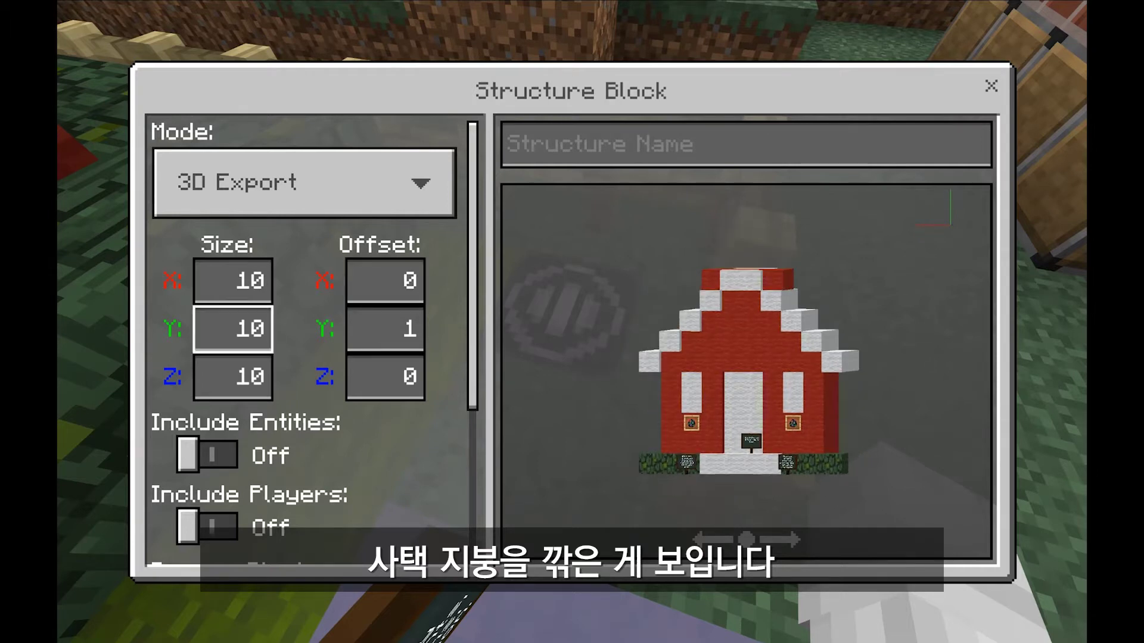
{"action": "key", "text": "BackSpace"}
{"action": "type", "text": "5"}
{"action": "key", "text": "Return"}
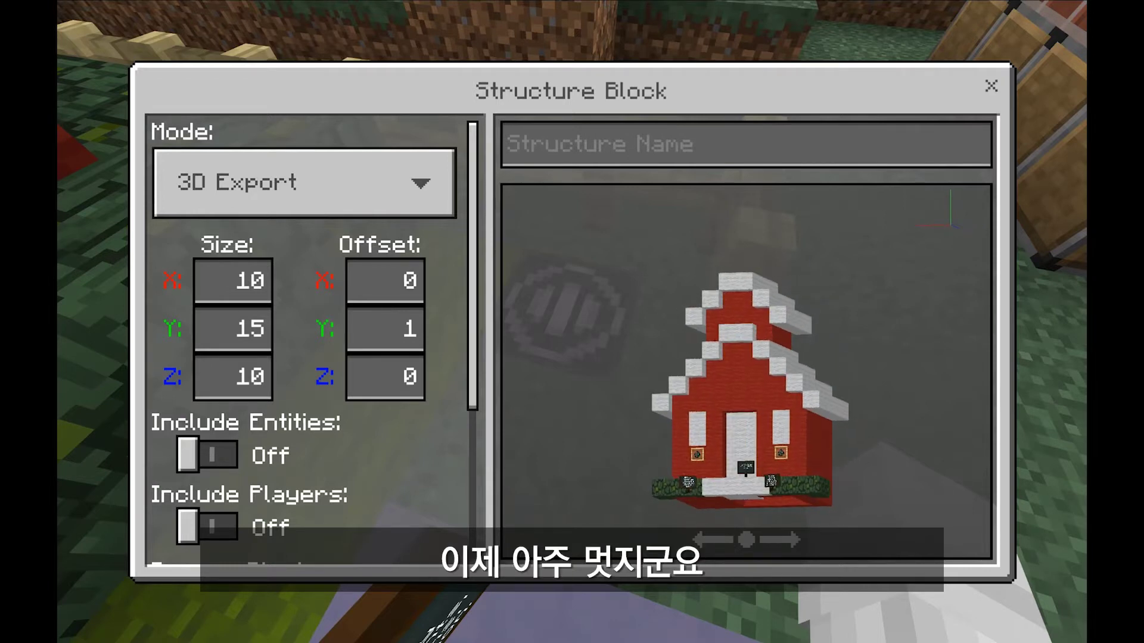
- Try Y offsets of -3 and -10 to include the ground beneath the building
{"action": "left_click", "coordinate": [385, 329]}
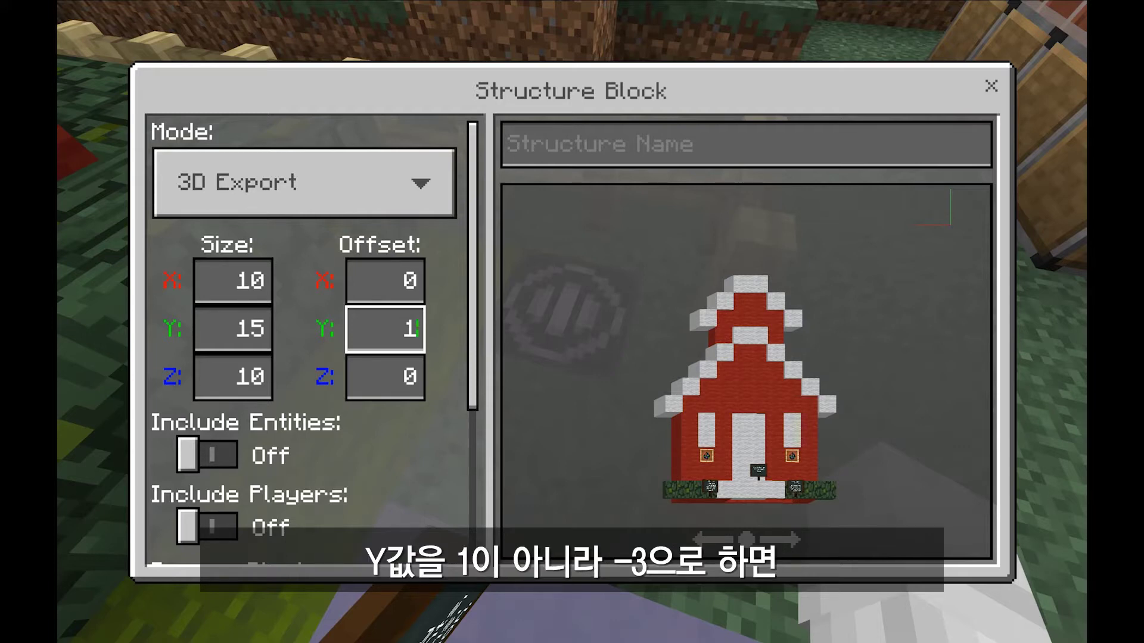
{"action": "key", "text": "BackSpace"}
{"action": "type", "text": "-3"}
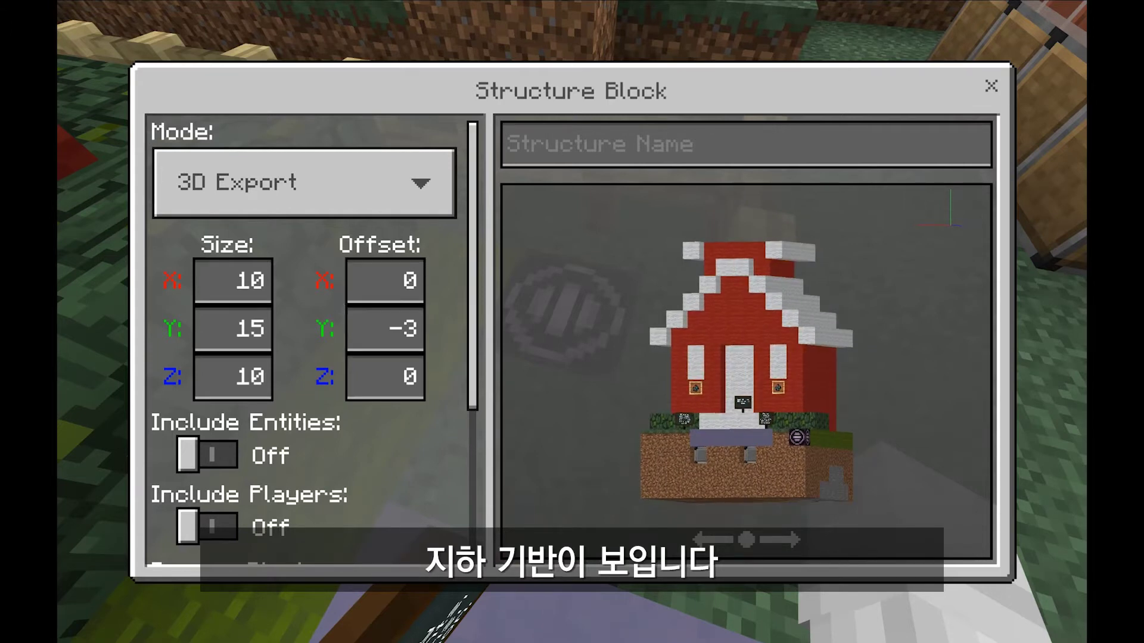
{"action": "key", "text": "BackSpace"}
{"action": "type", "text": "10"}
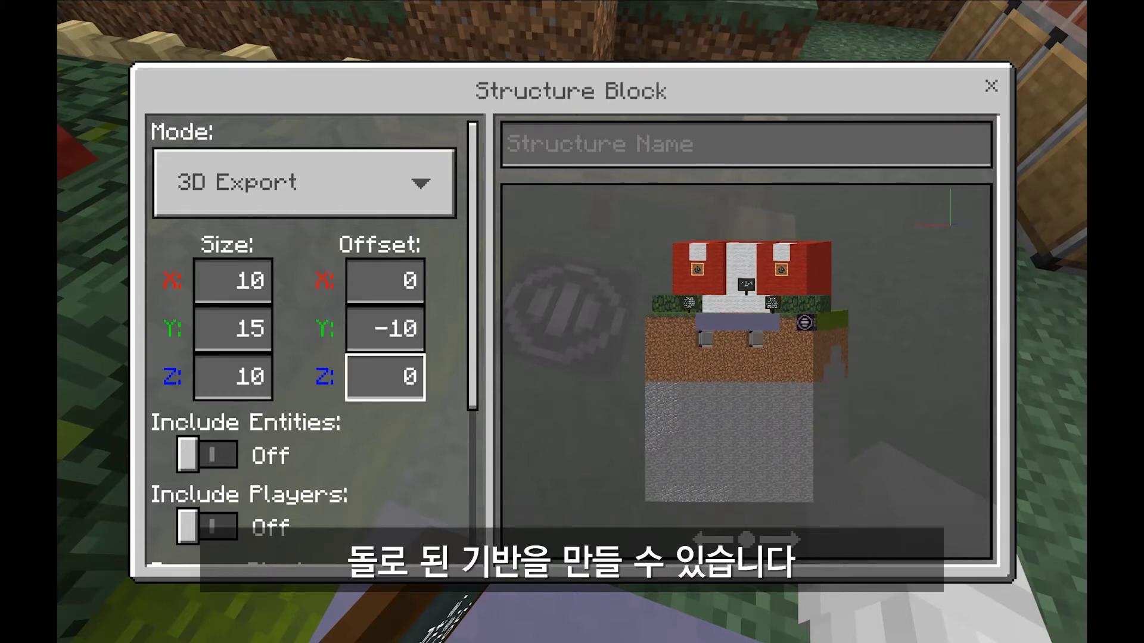
- Set the Y offset to 0 and check the thin ground layer under the school in the preview
{"action": "key", "text": "BackSpace"}
{"action": "key", "text": "BackSpace"}
{"action": "key", "text": "BackSpace"}
{"action": "type", "text": "0"}
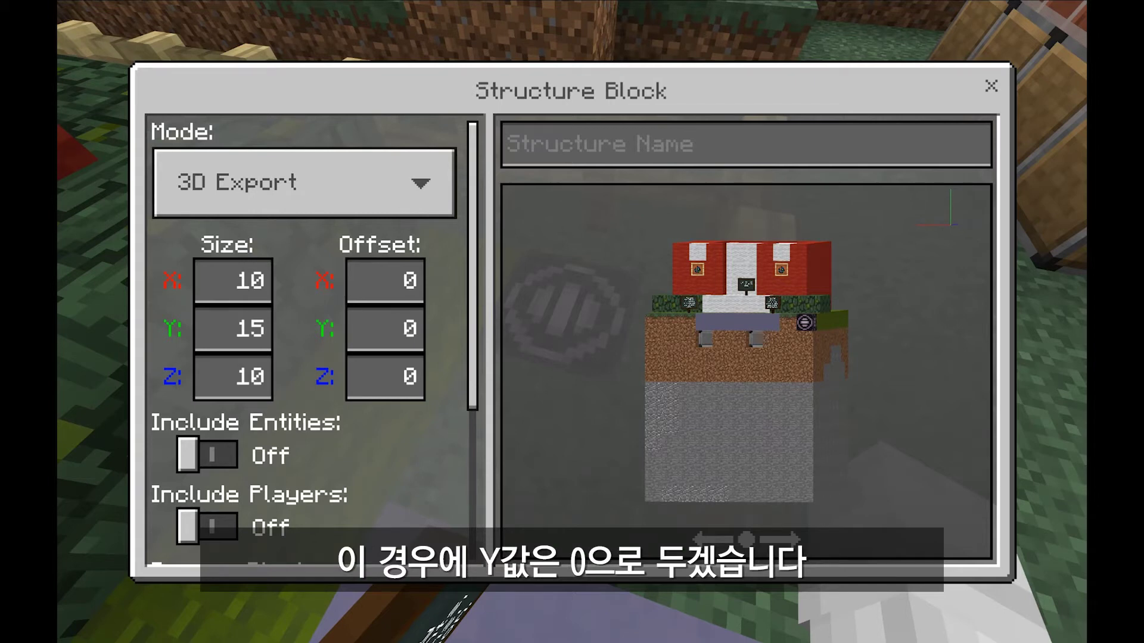
{"action": "key", "text": "BackSpace"}
{"action": "type", "text": "0"}
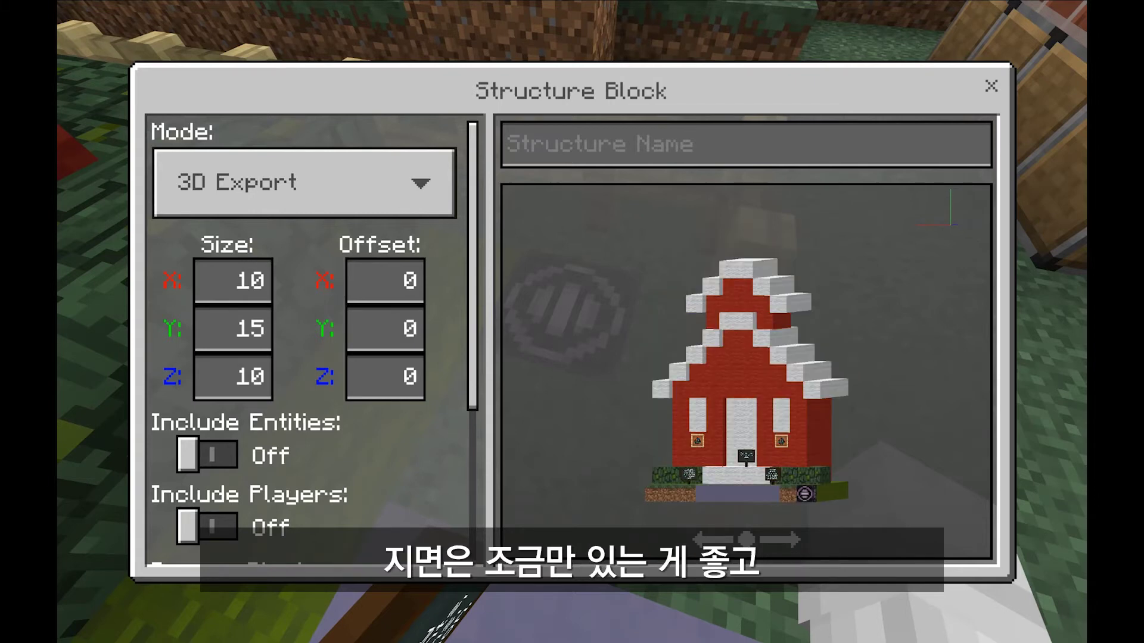
{"action": "left_click_drag", "start_coordinate": [746, 369], "coordinate": [715, 384]}
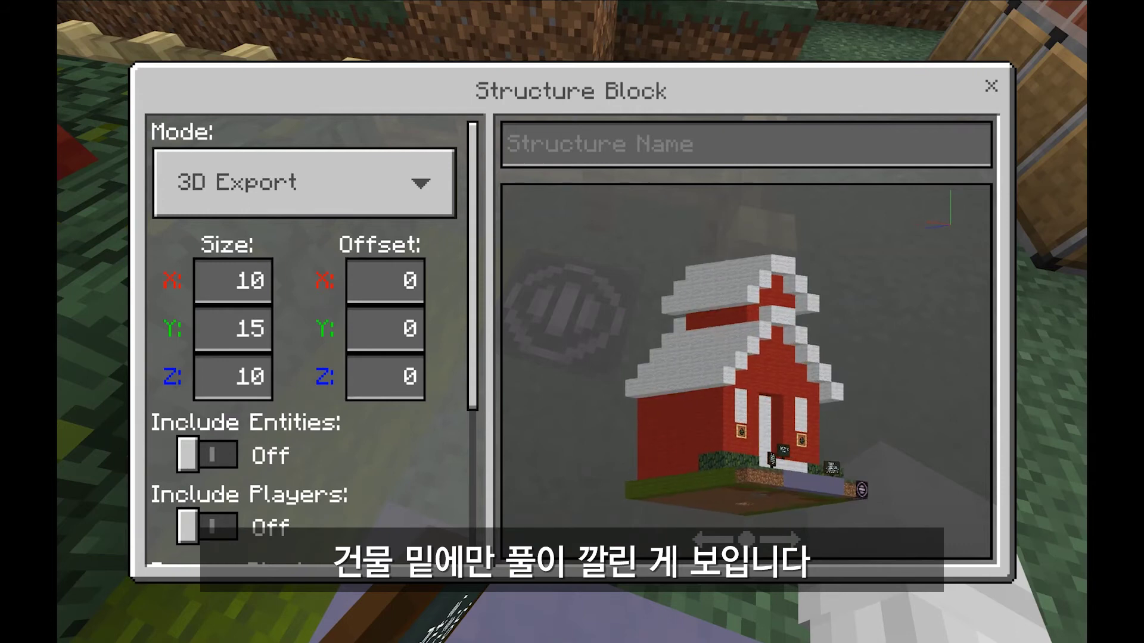
- Name the structure School and export it as a 3D model
{"action": "left_click", "coordinate": [746, 145]}
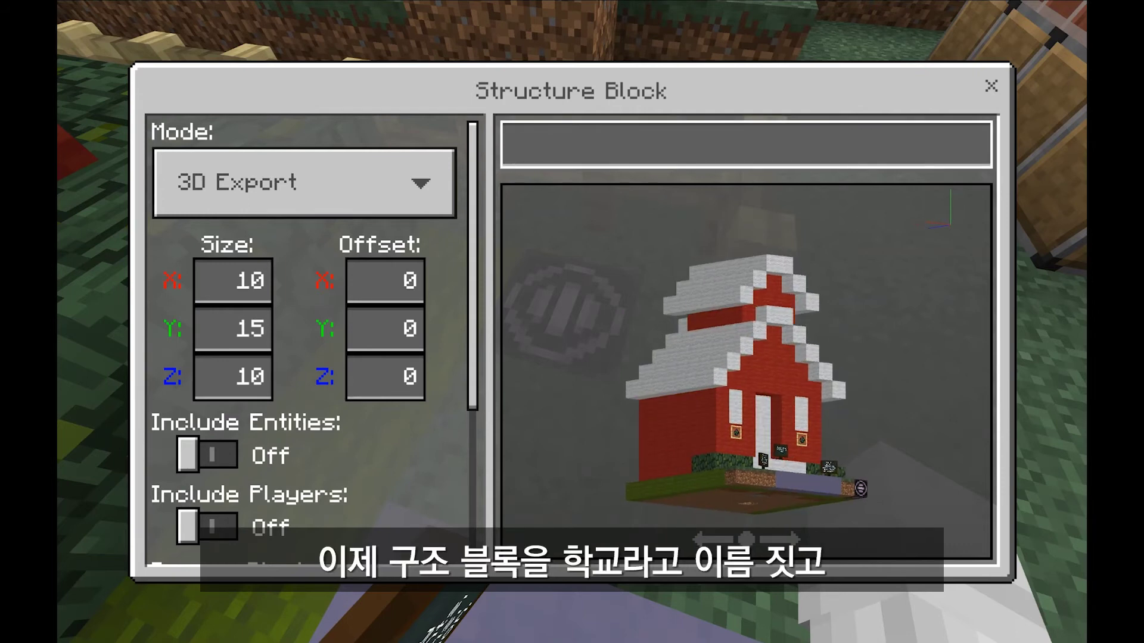
{"action": "type", "text": "School"}
{"action": "scroll", "coordinate": [304, 339], "scroll_direction": "down", "scroll_amount": 4}
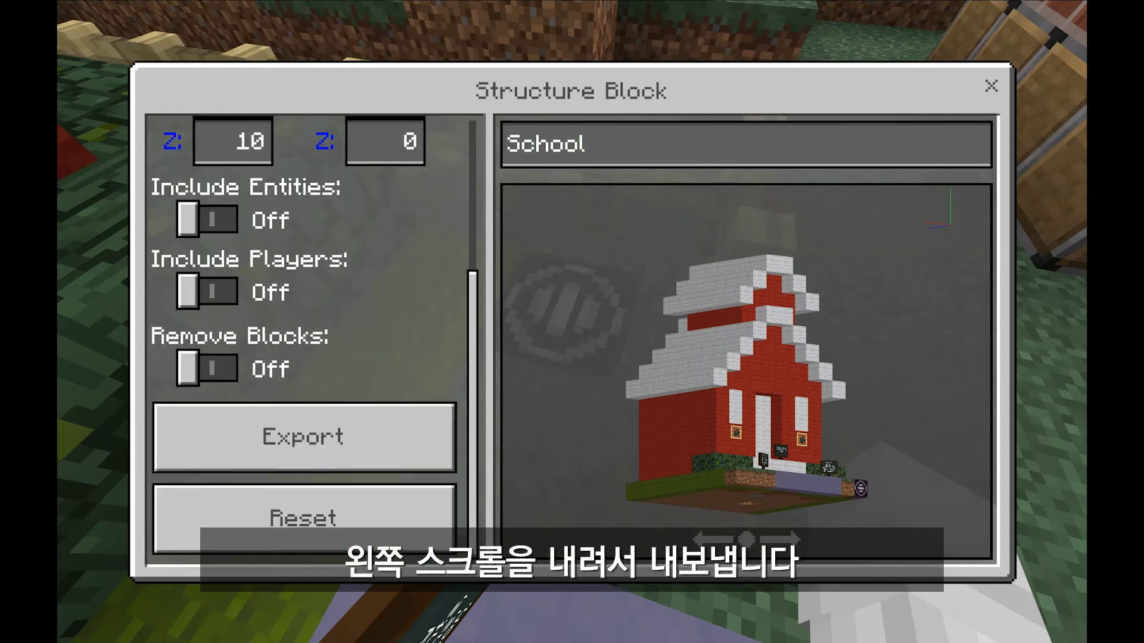
{"action": "left_click", "coordinate": [304, 438]}
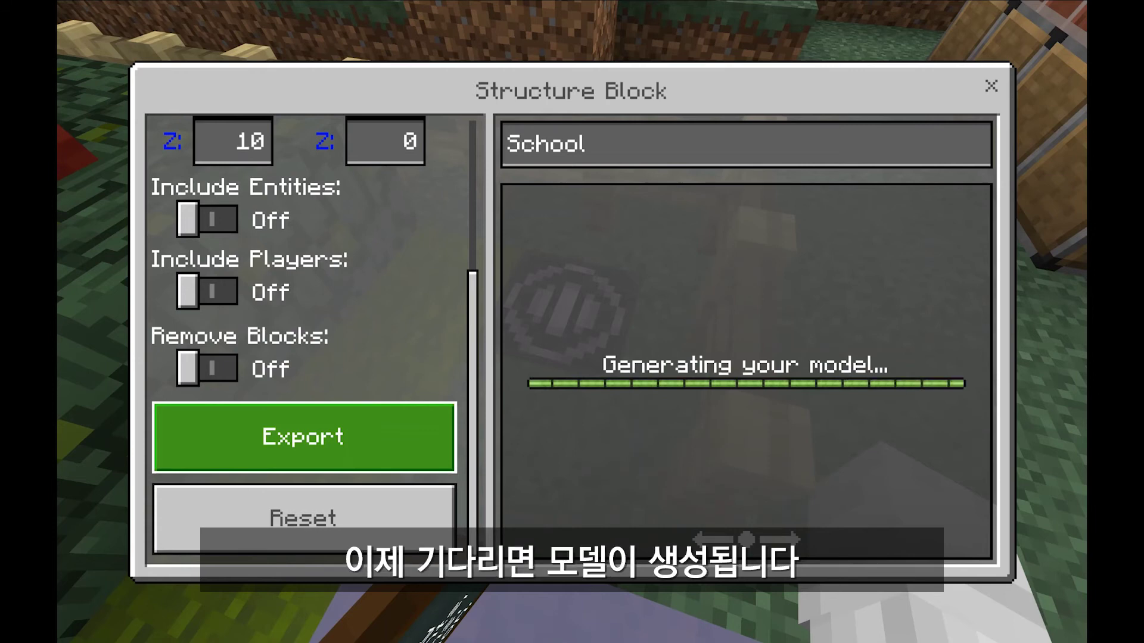